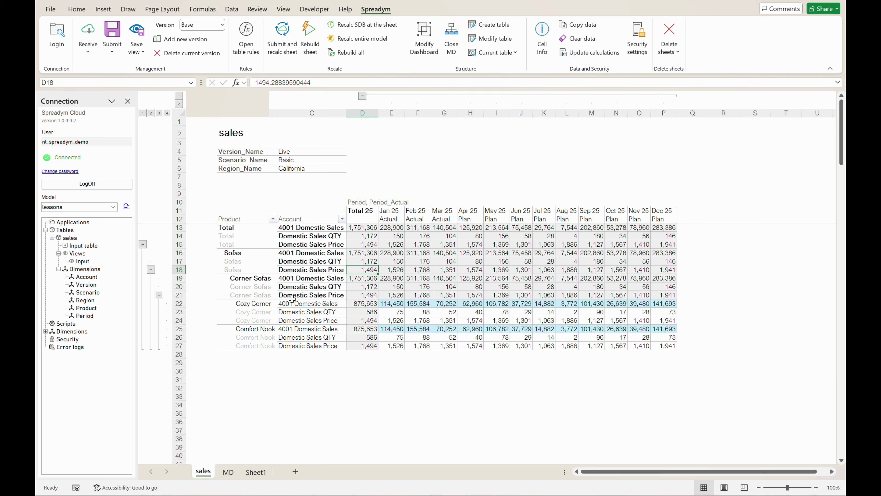
Put the MD sheet into edit mode and expand the attribute fields of the Production_Site dimension
left_click(227, 470)
left_click(387, 37)
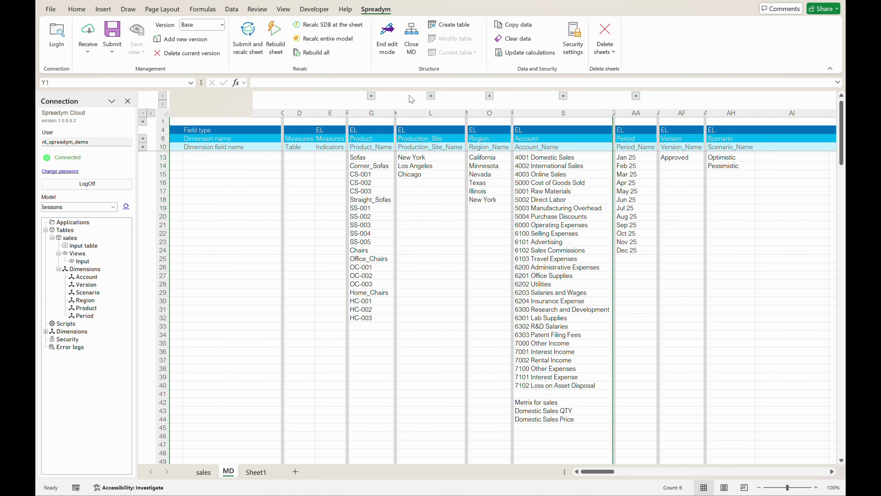
left_click(431, 96)
Add the group elements ProdReg1, ProdReg2 and ProdReg3 to the Region dimension, each directly above its own pair of states
left_click(444, 172)
key("ctrl+c")
left_click(495, 189)
key("ctrl+v")
right_click(494, 213)
left_click(513, 148)
left_click(445, 180)
key("ctrl+c")
left_click(494, 213)
key("Return")
Assign California and Minnesota to ProdReg1, Nevada and Texas to ProdReg2, Illinois and New York to ProdReg3, and end edit mode
left_click(511, 163)
key("ctrl+c")
key("Return")
left_click_drag(535, 173, 548, 206)
left_click(516, 189)
key("ctrl+c")
key("Return")
left_click(521, 214)
left_click(387, 38)
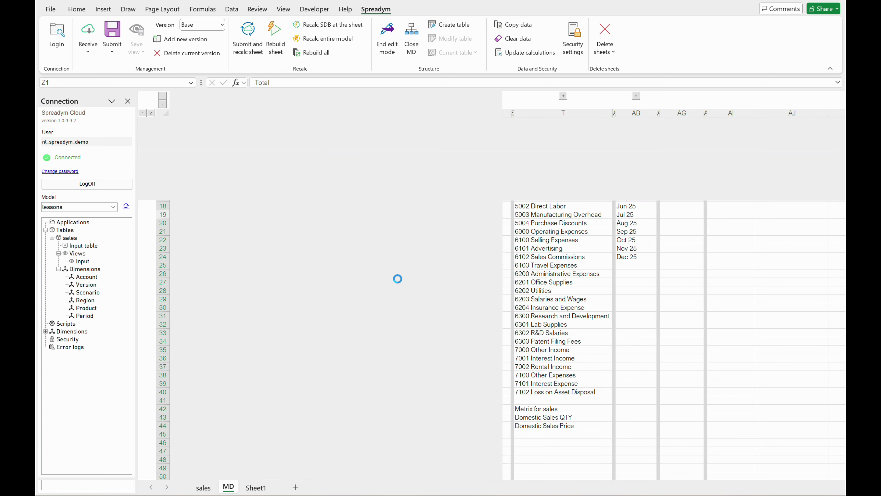
Examine the Region_Name hierarchy in the Spreadym Subset viewer and close the viewer
left_click(490, 180)
right_click(490, 181)
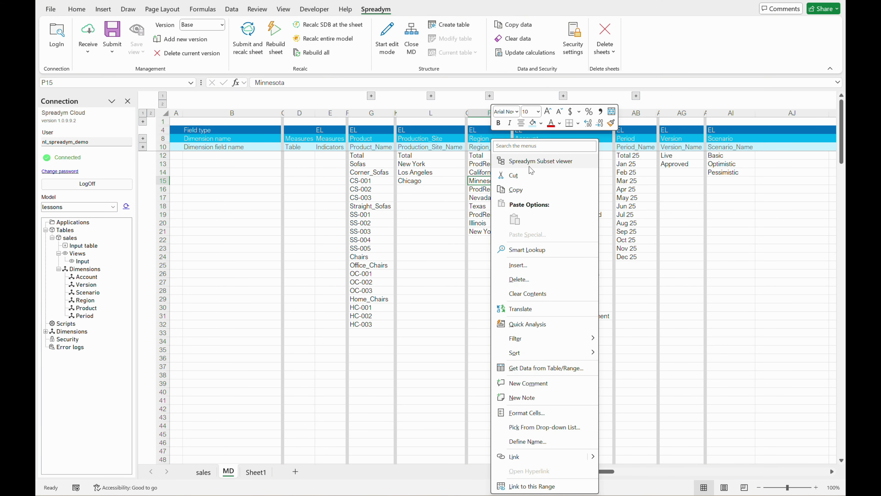
left_click(521, 131)
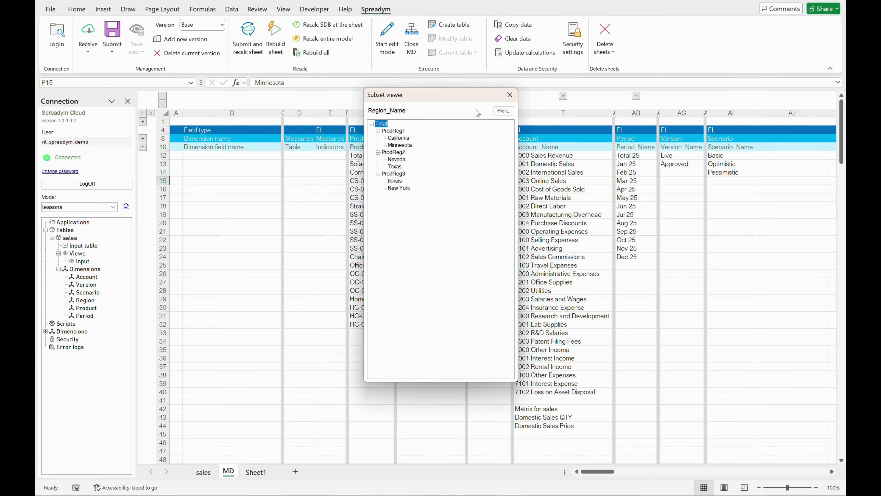
left_click(510, 95)
Close the MD sheet and start a new table with the system name production
left_click(411, 38)
left_click(429, 25)
type("production")
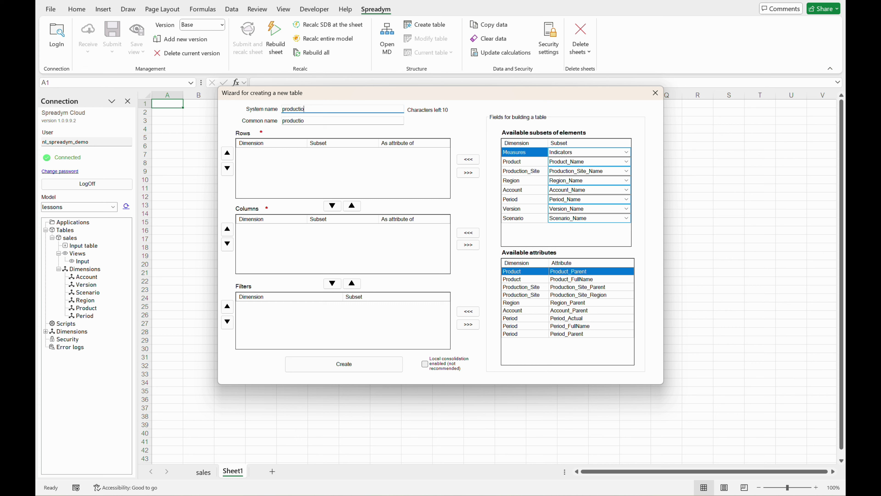
Place Period in the new table's columns and Version, Scenario and Production_Site in its filters
left_click(513, 199)
left_click(467, 232)
left_click(468, 311)
left_click(467, 311)
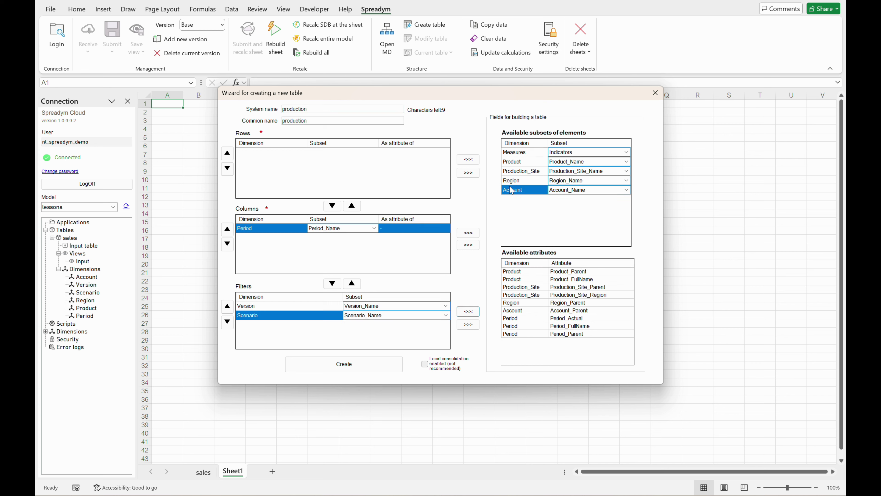
left_click(519, 172)
left_click(468, 311)
Place Product in the rows of the new table and create the table
left_click(519, 162)
left_click(468, 173)
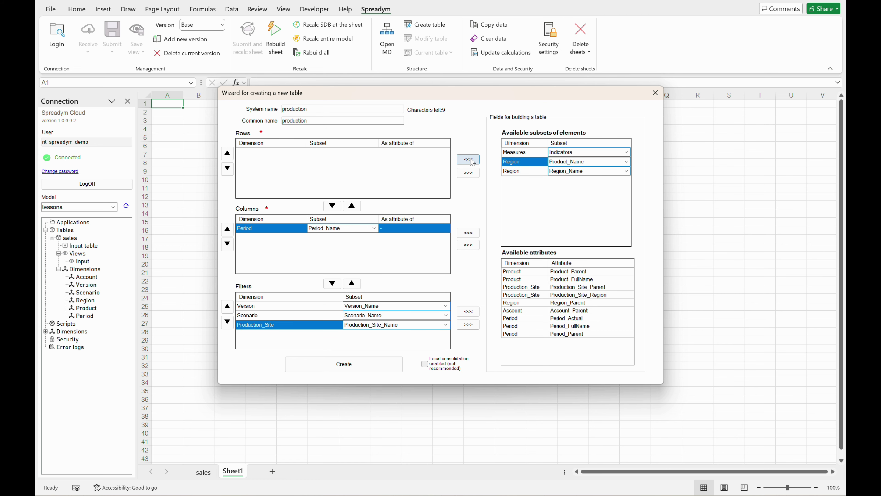
left_click(337, 365)
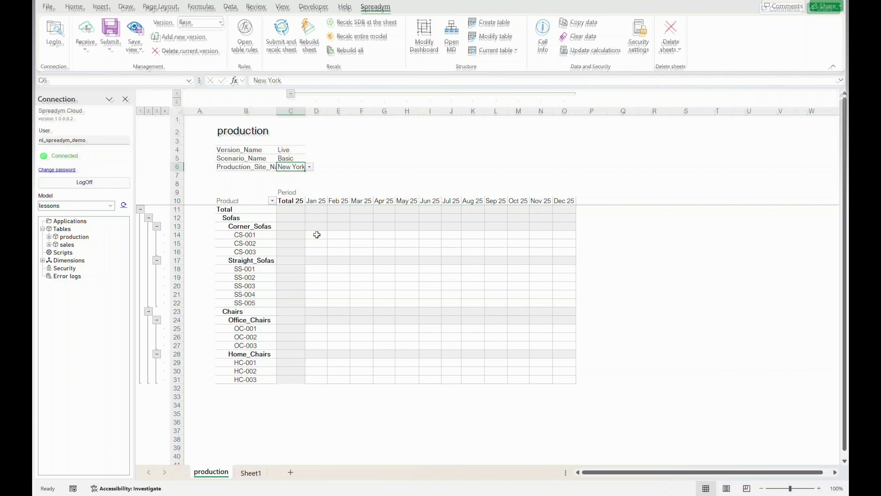
Fill the CS-001 Jun 25 cell of the production table with light green
left_click(428, 235)
left_click(74, 6)
left_click(196, 43)
left_click(242, 98)
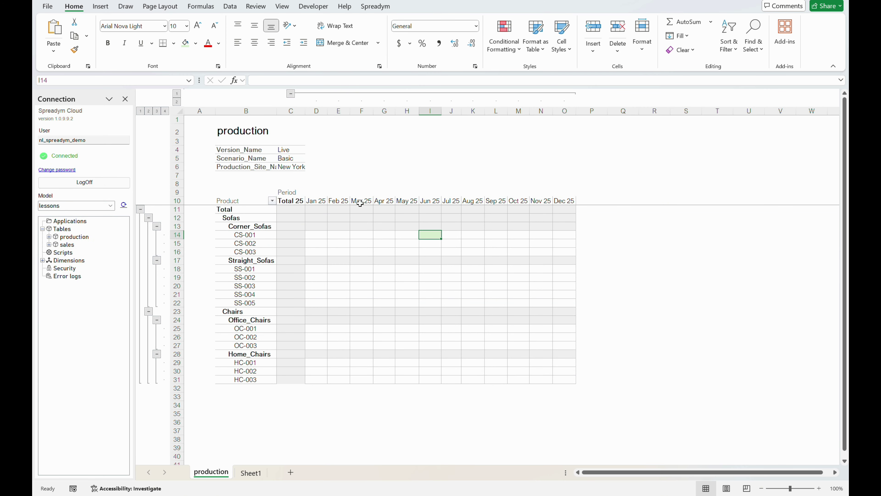
Insert a #db[] function in the rules designer for the CS-001 Jun 25 cell and open it for editing
right_click(431, 235)
mouse_move(494, 135)
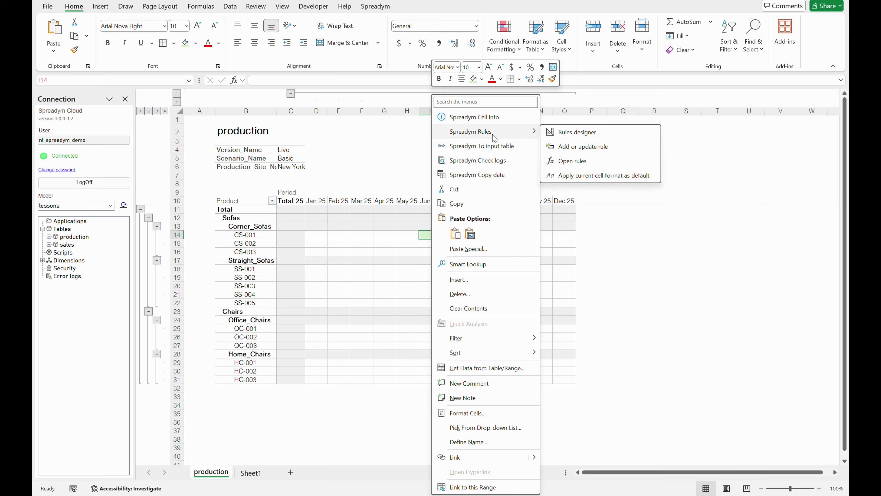
left_click(555, 139)
left_click(263, 136)
left_click_drag(269, 144, 206, 179)
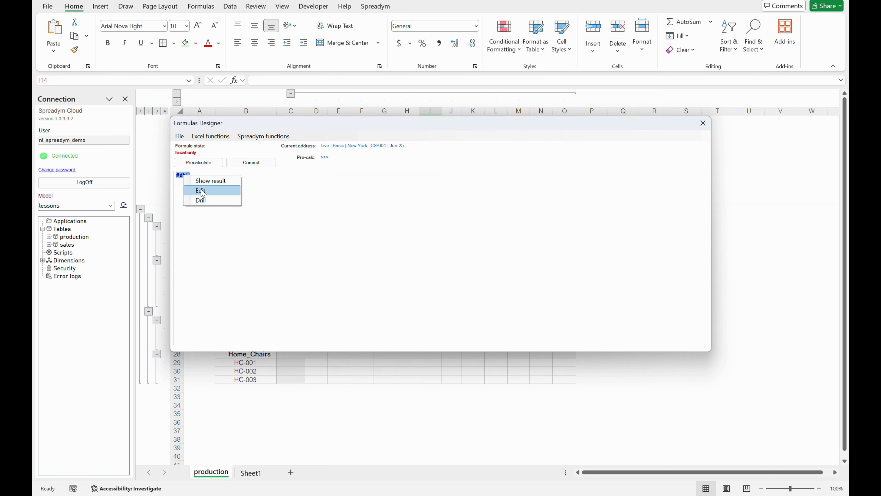
left_click(201, 191)
Define the Region argument as #attrs[Production_Site|#element[Production_Site]|Production_Site_Region] and commit the #db function
left_click(579, 231)
left_click(438, 244)
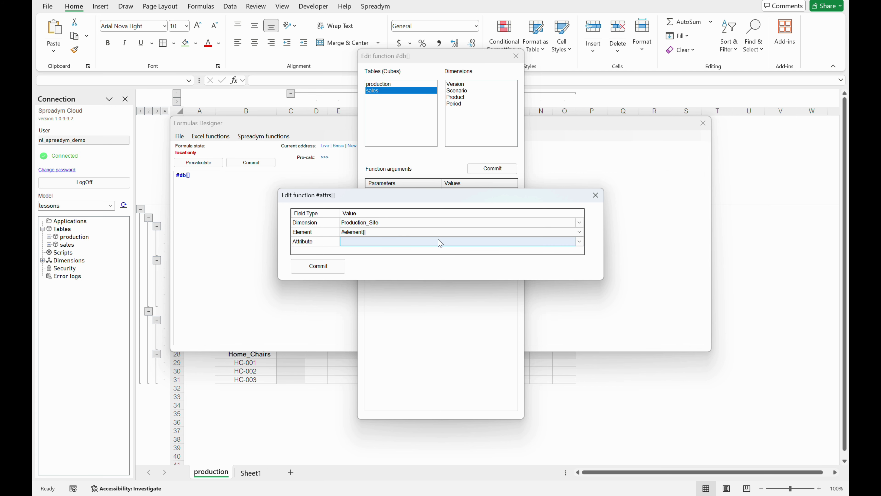
double_click(365, 231)
left_click(528, 233)
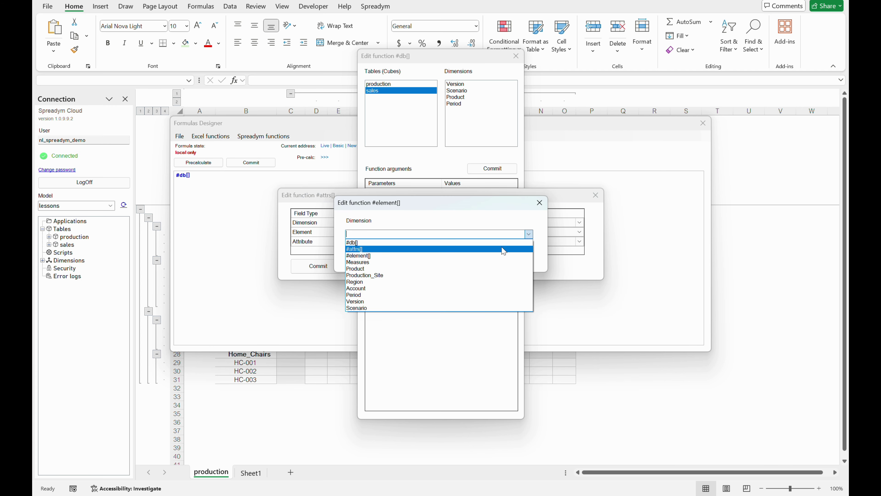
left_click(428, 275)
left_click(364, 253)
left_click(313, 266)
left_click(493, 168)
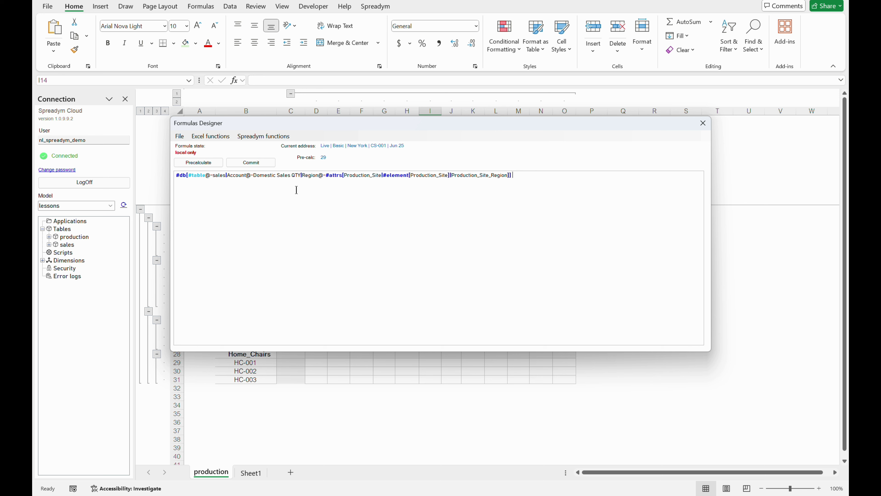
Commit the formula as a new rule and set its Scenario, Production_Site and Product scope to #all
left_click(251, 163)
left_click(395, 239)
left_click(361, 253)
left_click(469, 239)
left_click(434, 253)
left_click(543, 239)
left_click(508, 253)
Limit the rule's Period to #attr>Period_Actual>Plan, apply it and send the formulas to the server
left_click(616, 238)
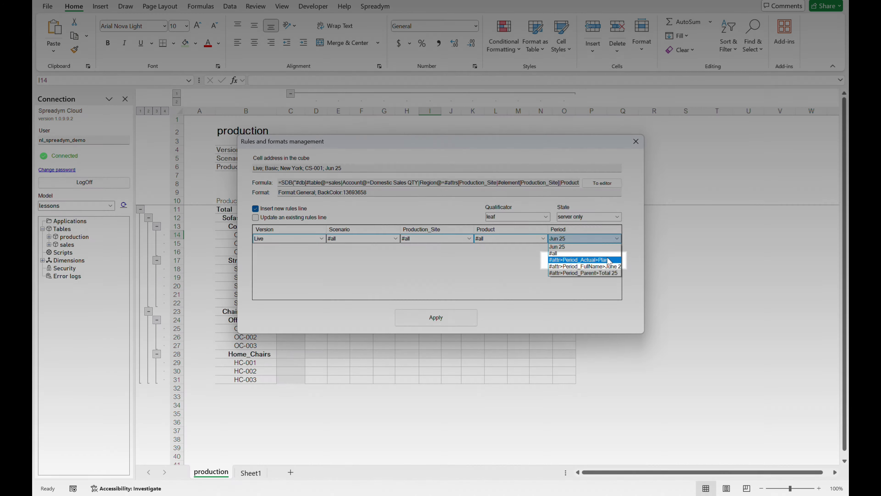
left_click(607, 260)
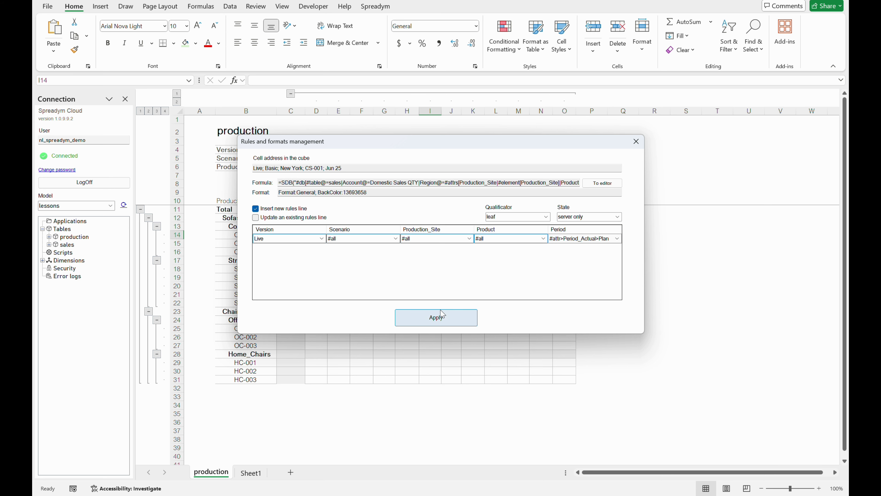
left_click(438, 316)
left_click(427, 275)
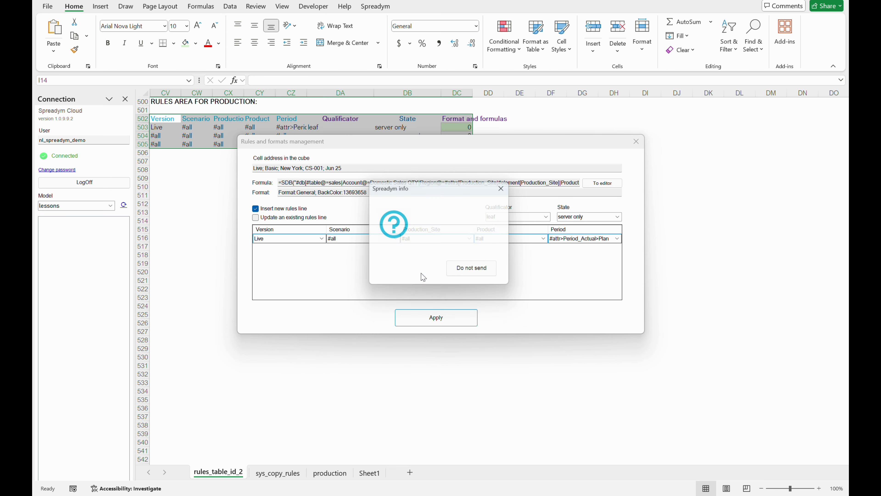
left_click(429, 275)
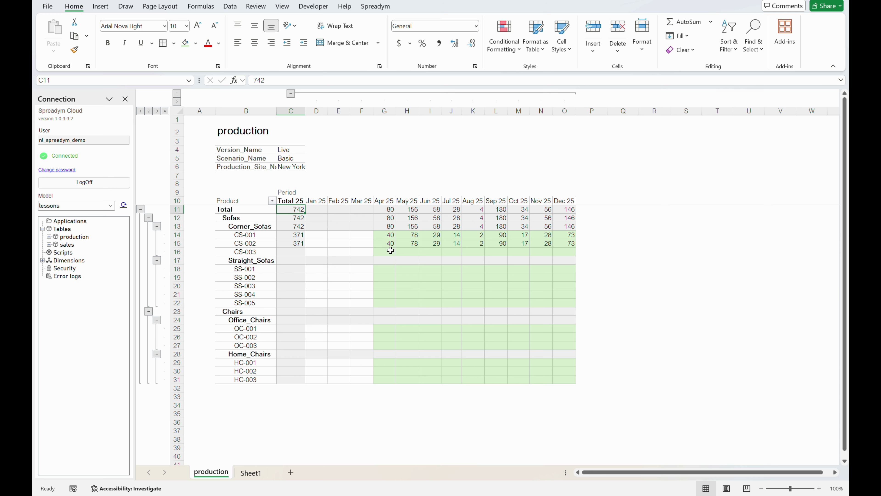
Turn the rule formula of the CS-001 Apr 25 cell into an IF condition testing whether the #db value exceeds 50
right_click(388, 236)
mouse_move(486, 131)
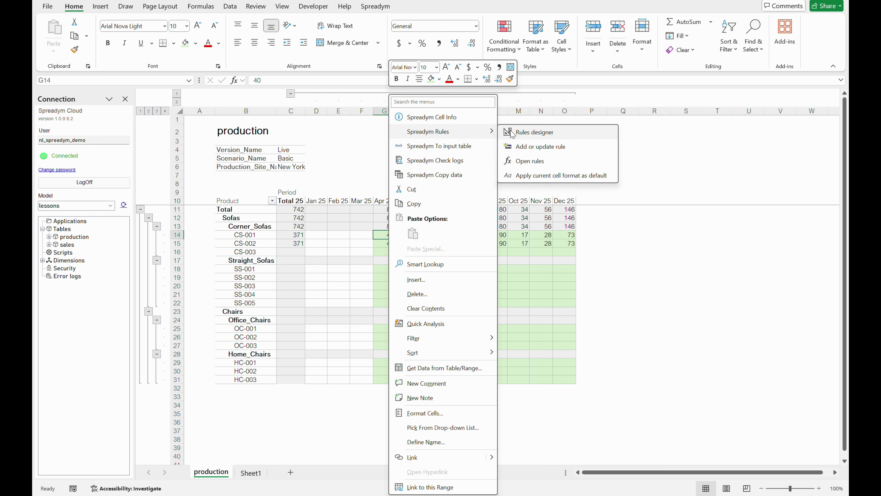
left_click(521, 135)
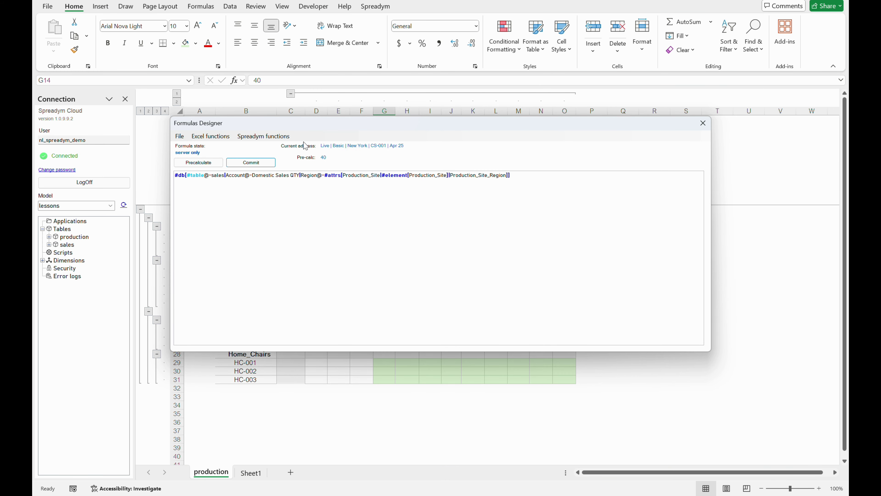
left_click(176, 175)
type("IF")
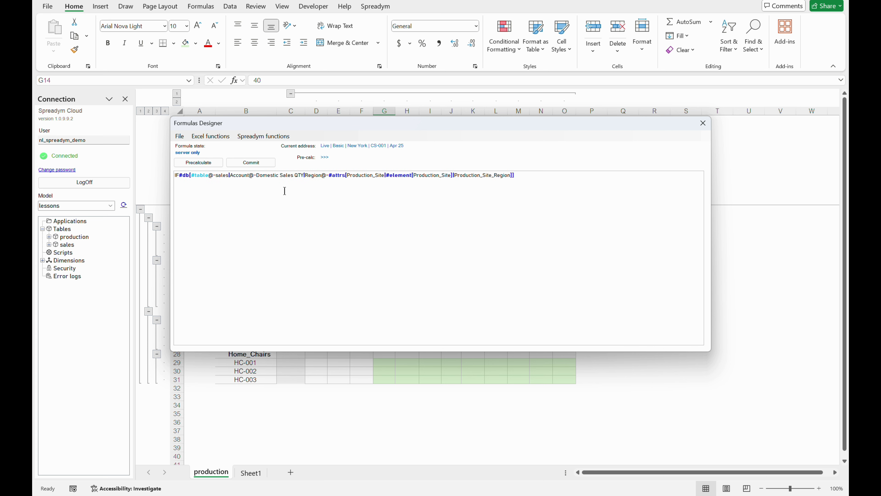
type("(")
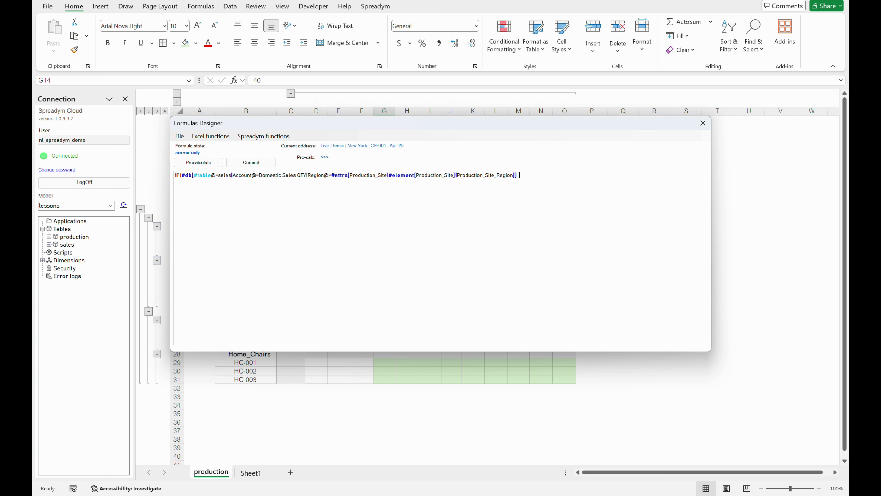
type("50")
Copy the #db expression from the IF condition and paste it as the value returned when the condition is true
left_click_drag(520, 175, 416, 175)
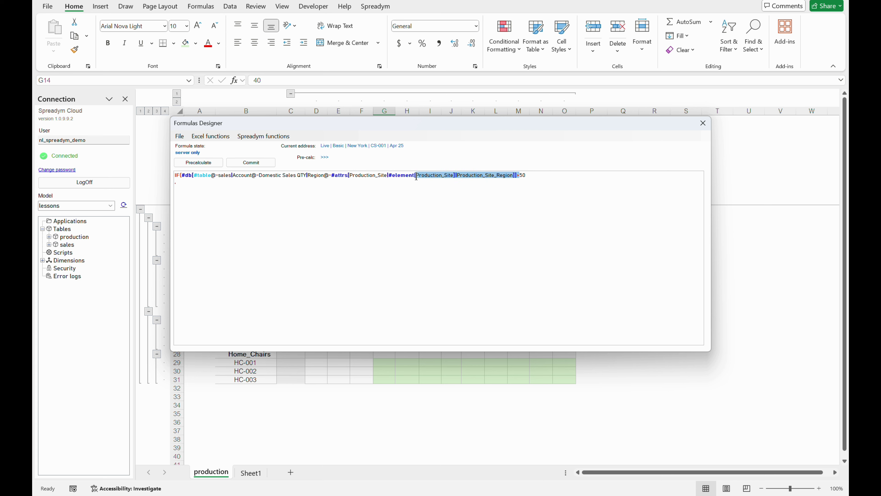
left_click_drag(180, 175, 517, 175)
key("ctrl+c")
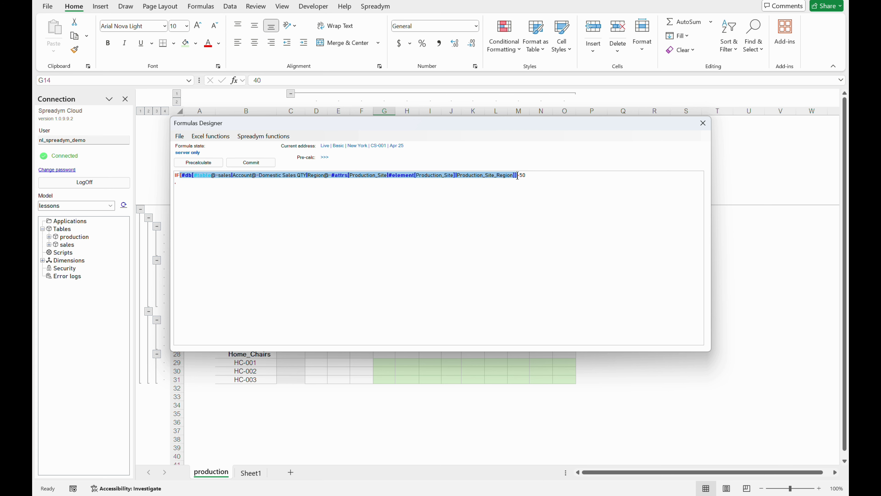
left_click(178, 183)
key("ctrl+v")
left_click(179, 184)
key("BackSpace")
left_click(516, 182)
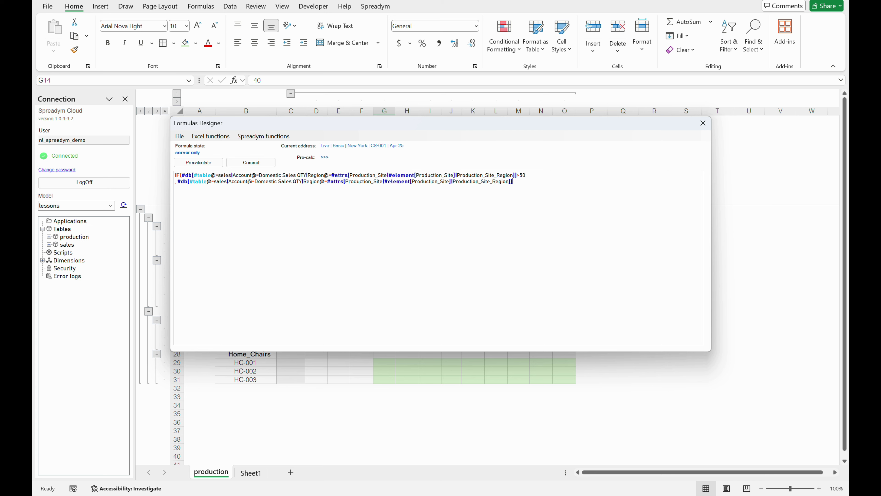
Complete the IF formula with 50 as the false value, then format and precalculate it
type("50")
left_click(179, 136)
left_click(183, 168)
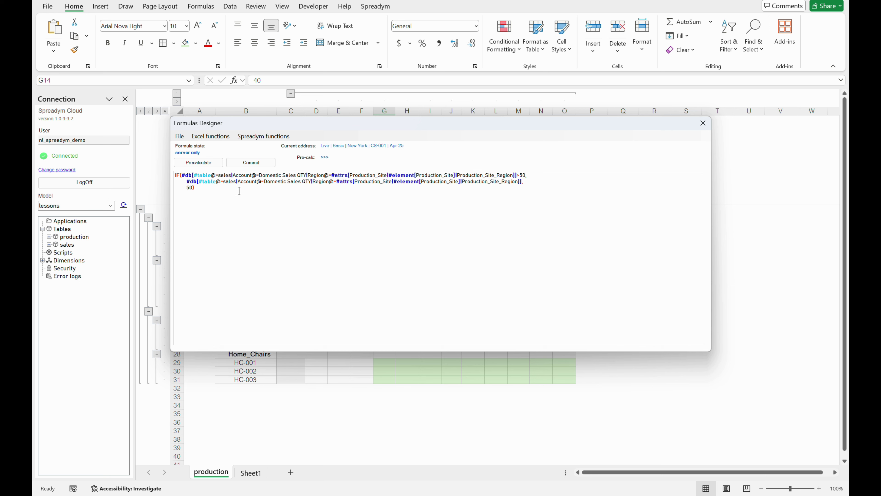
left_click(199, 163)
Commit the IF formula as an update of the existing Live leaf rule and send it to the server
left_click(260, 165)
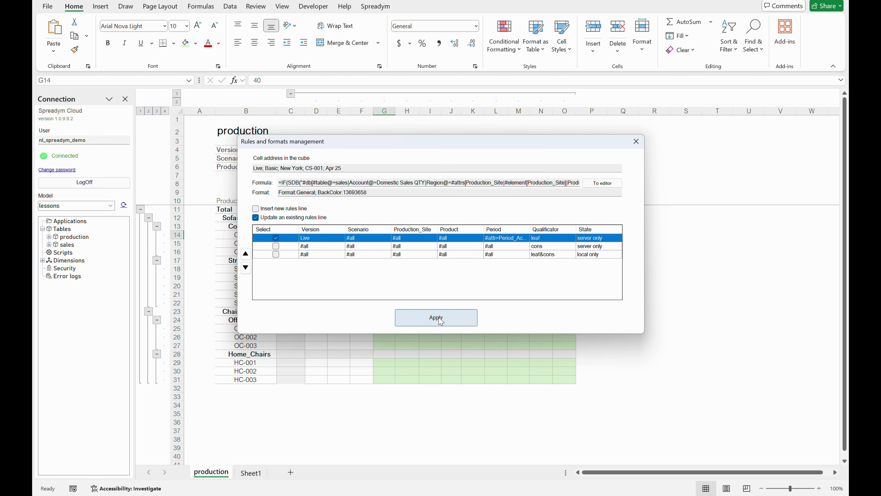
left_click(438, 319)
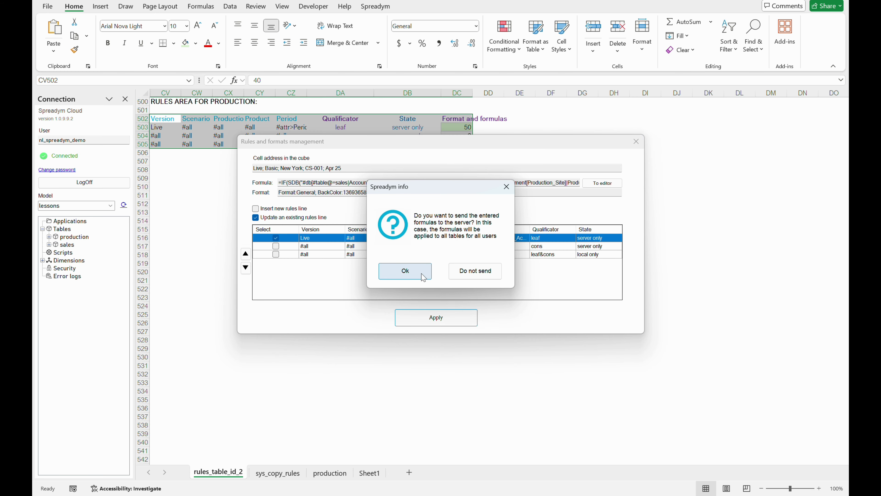
left_click(424, 277)
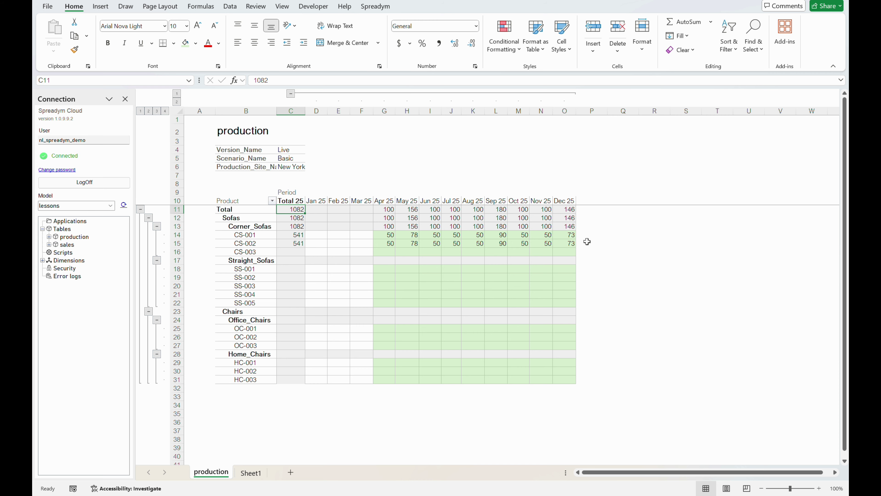
Show the Cell Info rules for the Apr 25 cells of CS-001 and CS-002 and move the panel over the sheet
left_click(362, 277)
left_click(389, 252)
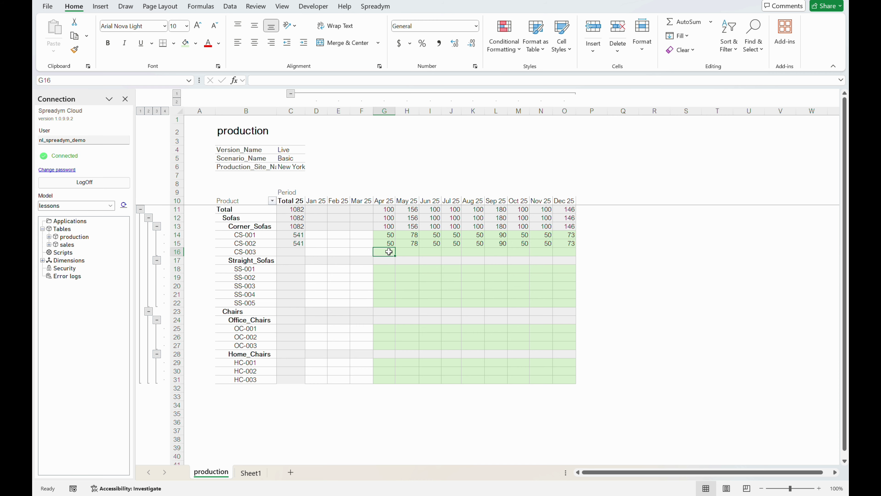
left_click(375, 6)
left_click(557, 36)
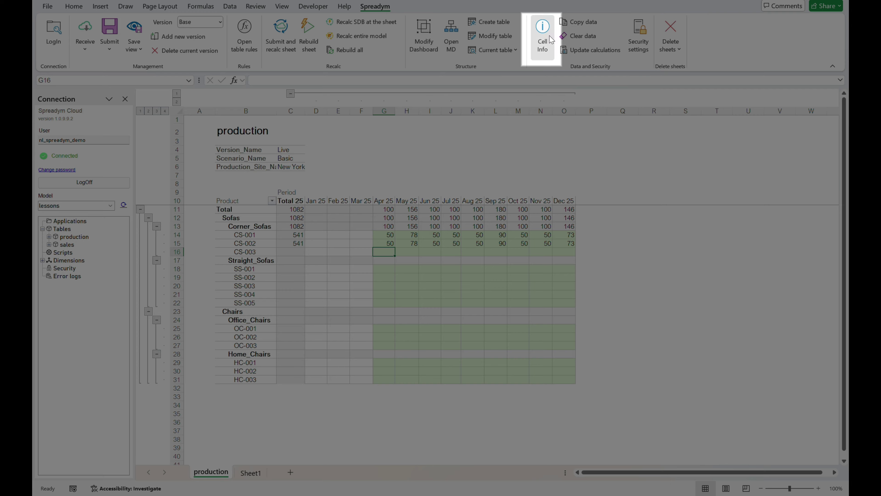
left_click(386, 237)
left_click(389, 243)
left_click_drag(345, 347, 410, 282)
Open the sales table on a new sheet with formulas and set its Region_Name filter to California
right_click(67, 245)
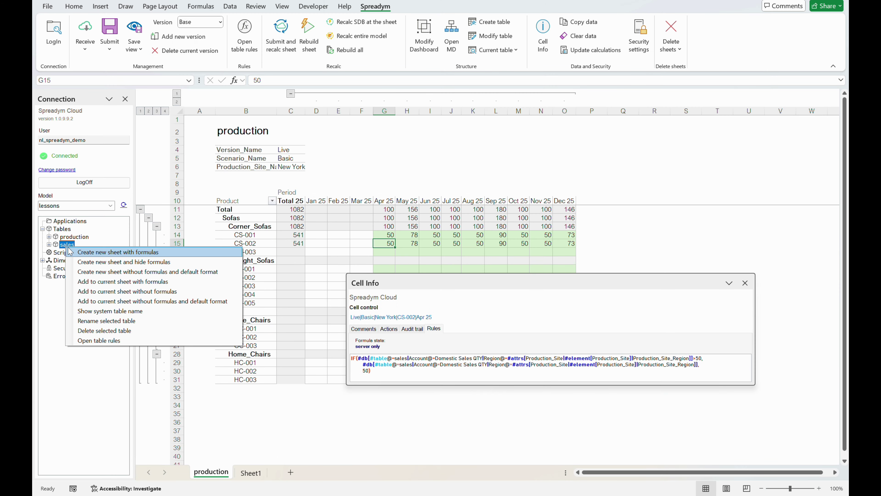
left_click(82, 252)
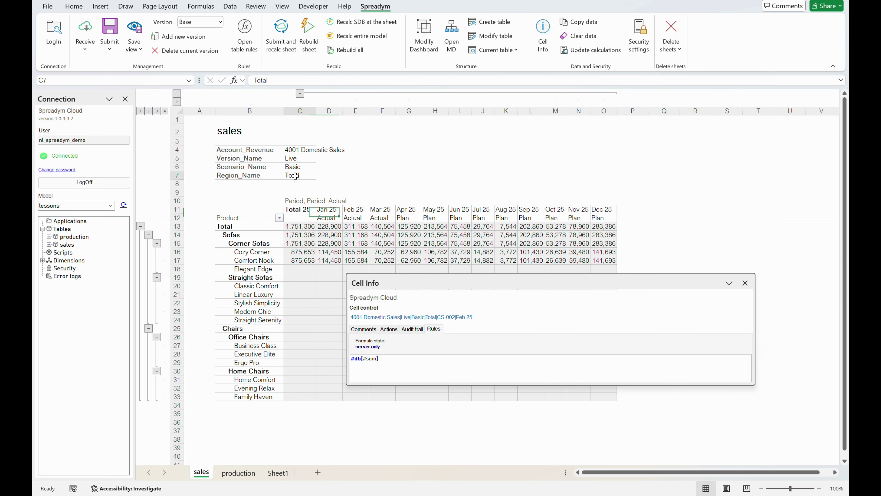
left_click(299, 175)
left_click(321, 175)
left_click(309, 200)
Inspect the rule of the Cozy Corner Jan 25 cell and drill into its Domestic Sales QTY reference
left_click(352, 252)
left_click(351, 259)
left_click(335, 253)
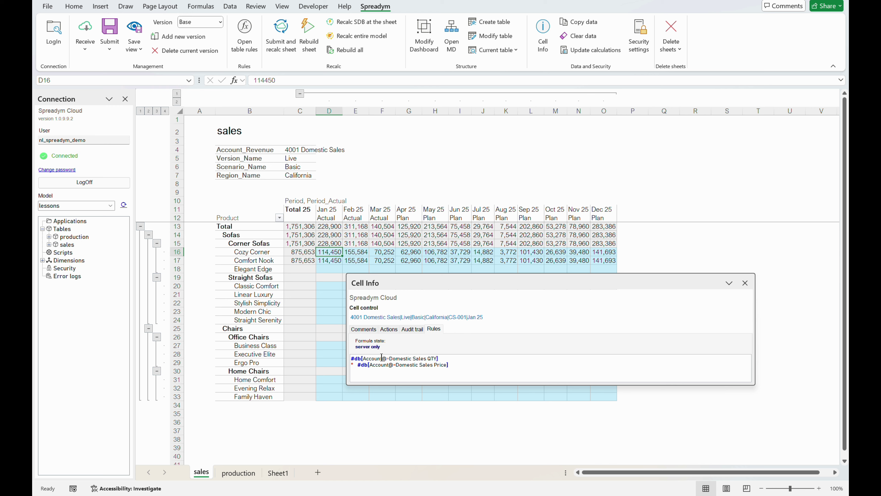
double_click(358, 358)
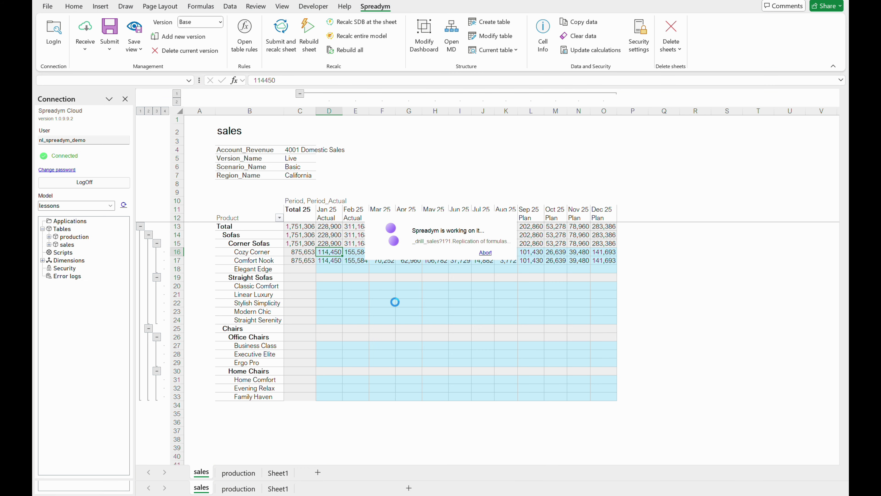
Check the audit trail of the drilled Domestic Sales QTY value for CS-001 in Jan 25 and close Cell Info
left_click(412, 329)
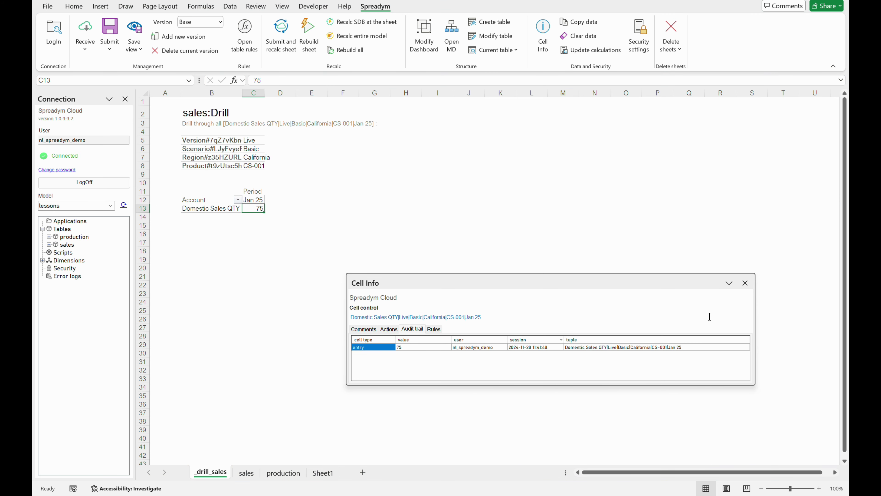
left_click(745, 282)
Drill through the Total 25 value of the Total row in the production table
left_click(283, 473)
left_click(293, 210)
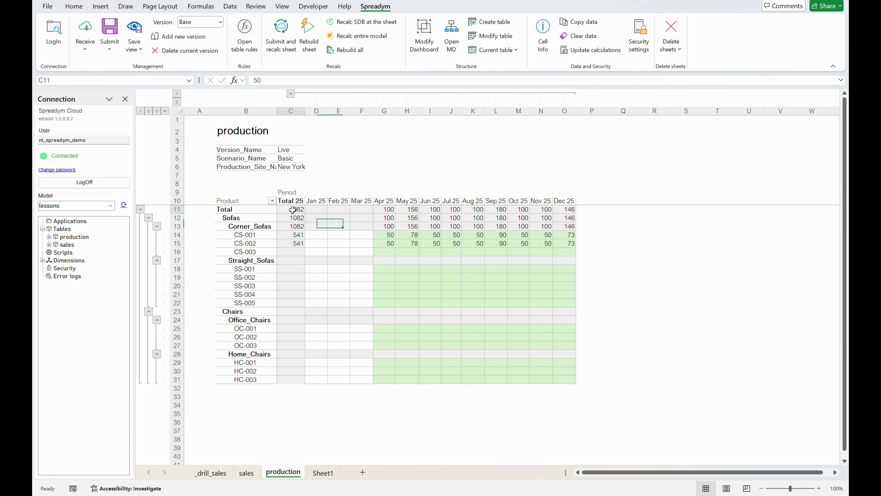
right_click(293, 209)
mouse_move(381, 148)
left_click(441, 147)
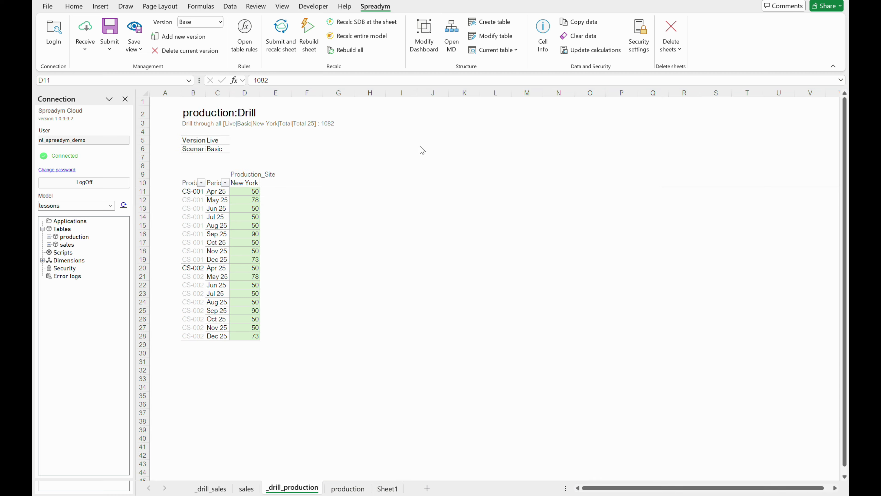
Inspect the formula of the CS-002 May 25 cell in the production drill and drill into its Domestic Sales QTY reference
left_click(255, 276)
right_click(255, 277)
mouse_move(312, 130)
left_click(385, 136)
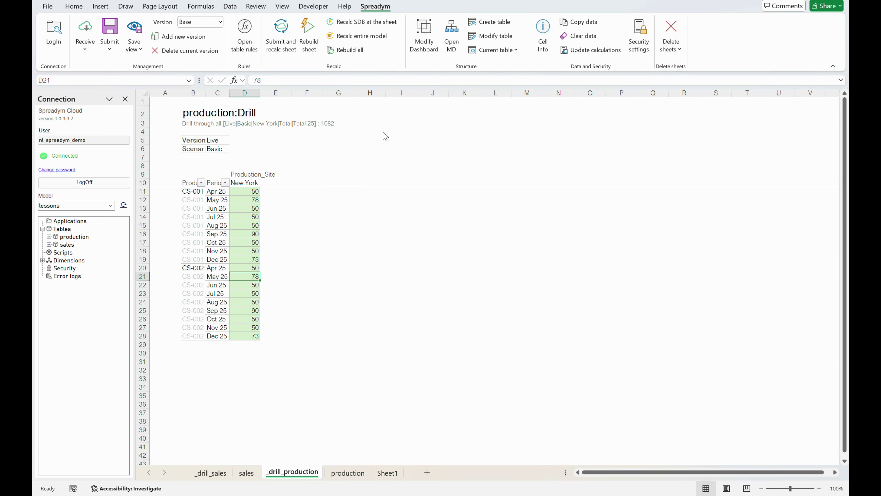
right_click(188, 176)
left_click(210, 205)
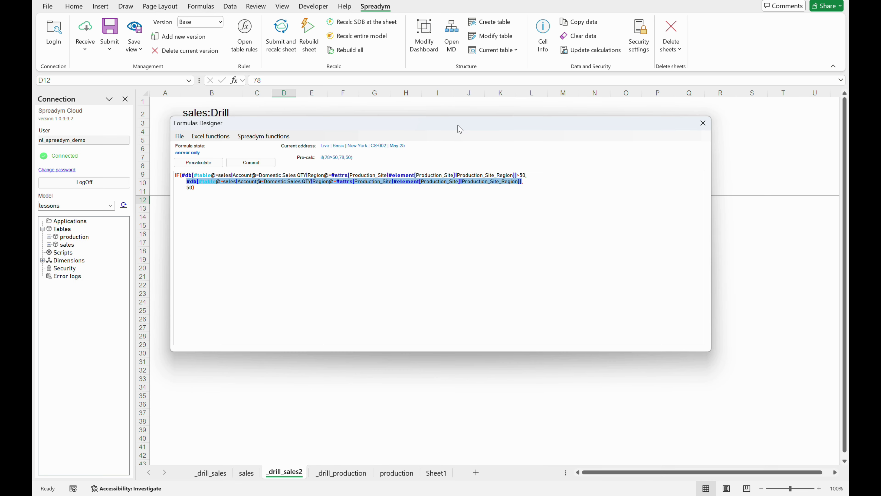
Move the Formulas Designer off the sales drill results, close it and return to the production sheet
left_click_drag(460, 129, 486, 243)
left_click(732, 238)
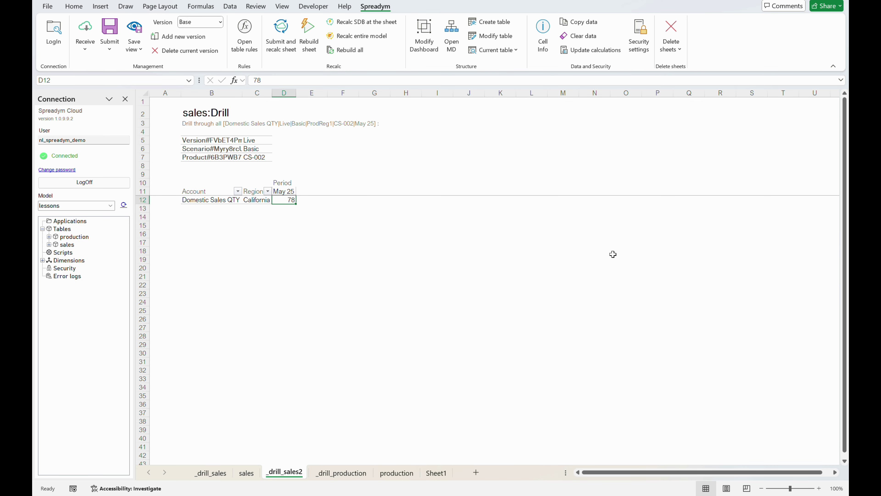
left_click(394, 474)
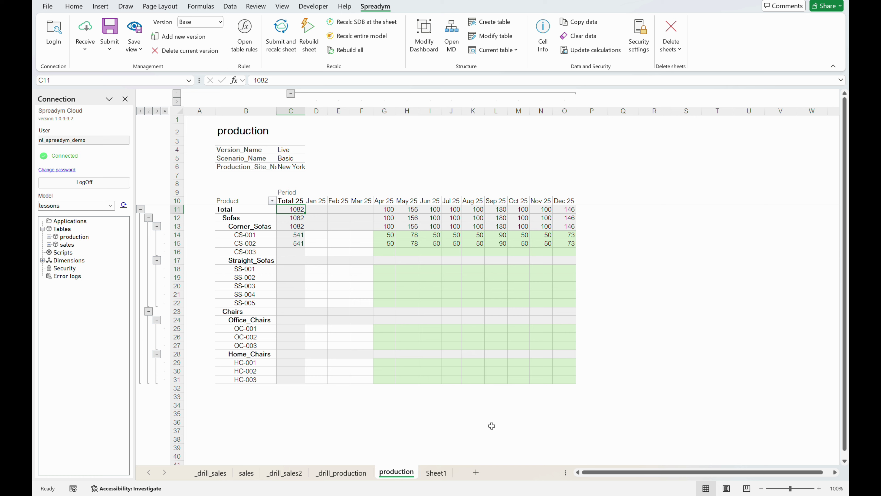